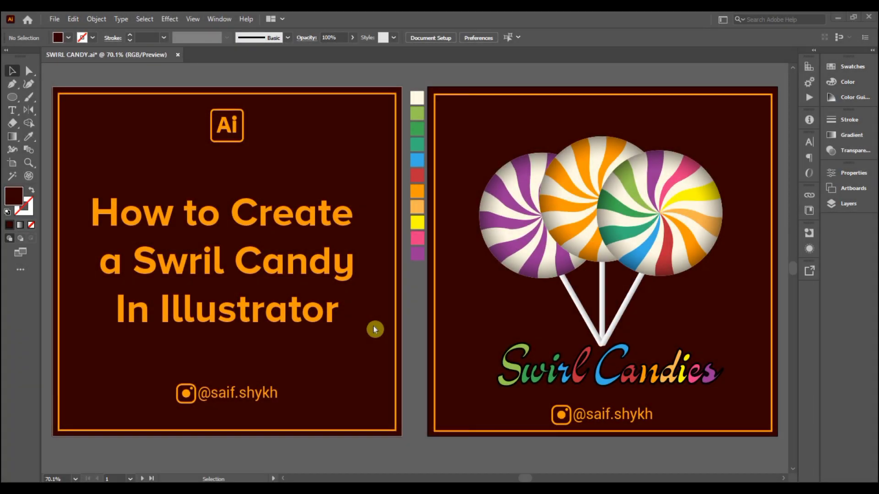
# Hide Layer 2 so the finished lollipops and Swirl Candies title disappear.
pyautogui.click(849, 204)
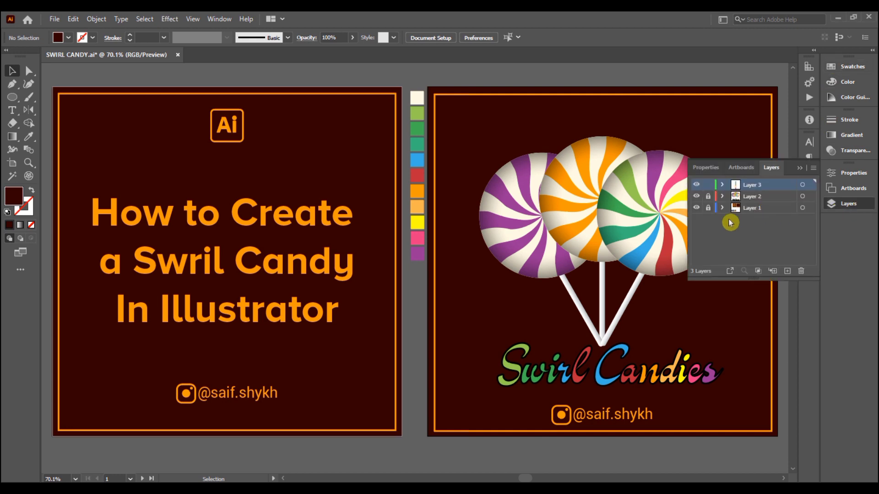
pyautogui.click(696, 197)
# Zoom into the right artboard and draw a 250 x 250 px circle near its upper centre.
pyautogui.click(804, 171)
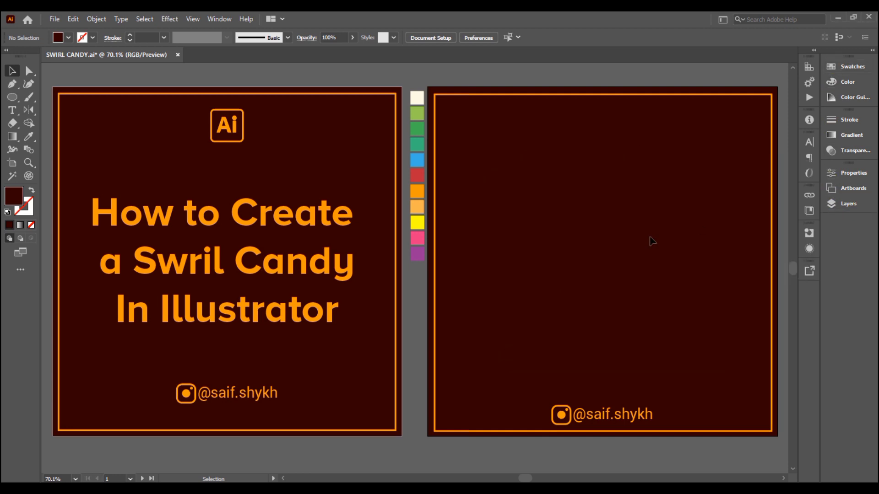
pyautogui.press('z')
pyautogui.click(506, 239)
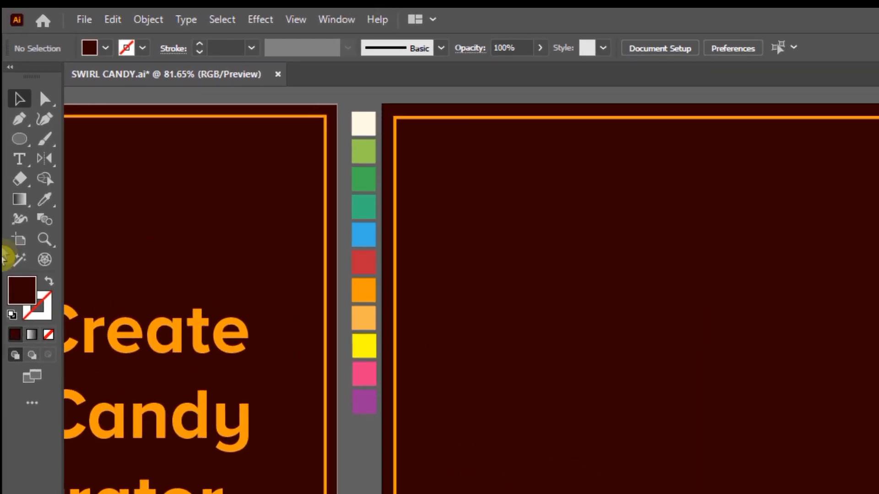
pyautogui.click(12, 97)
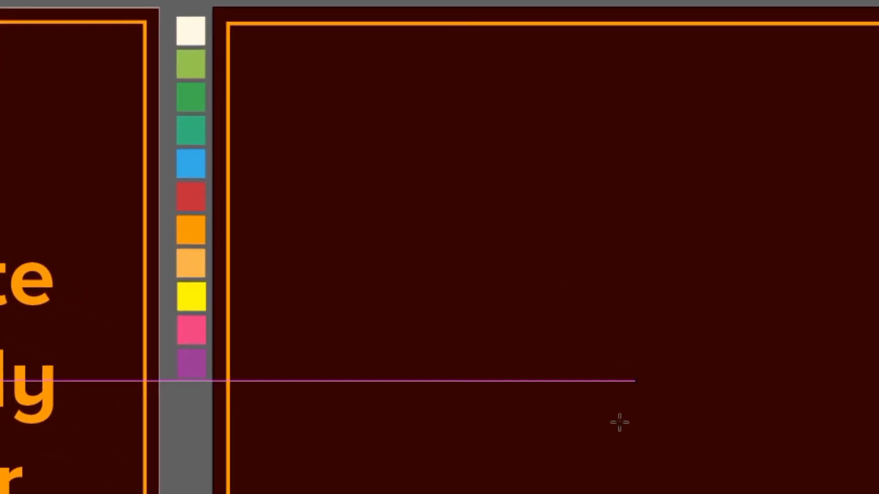
pyautogui.click(575, 288)
pyautogui.click(394, 305)
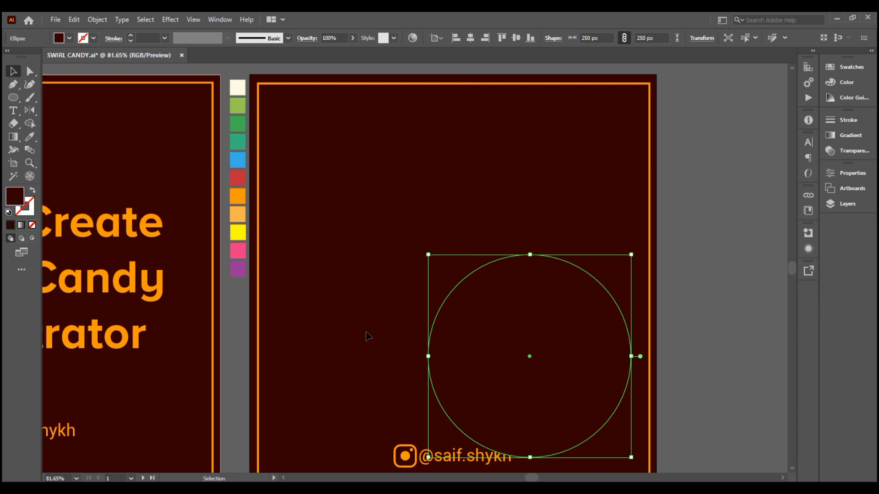
pyautogui.moveTo(547, 337); pyautogui.dragTo(461, 271)
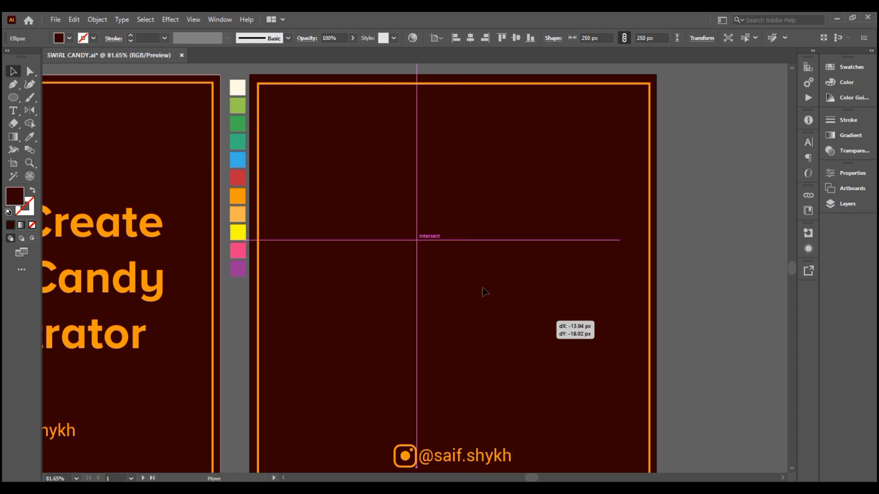
# Fill the circle with the cream swatch colour using the Eyedropper.
pyautogui.click(32, 136)
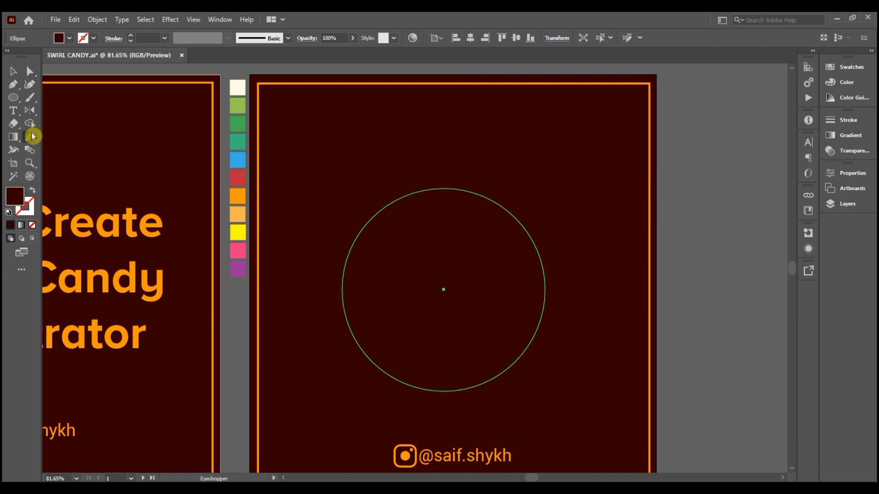
pyautogui.click(239, 89)
pyautogui.click(13, 72)
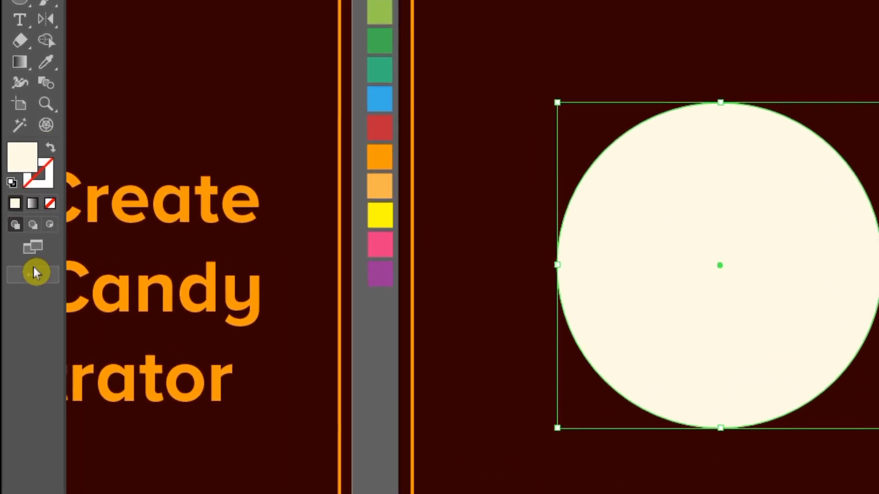
# Create a 250 px polar grid with 0 concentric and 20 radial dividers over the circle.
pyautogui.click(21, 270)
pyautogui.scroll(-5, 206, 269)
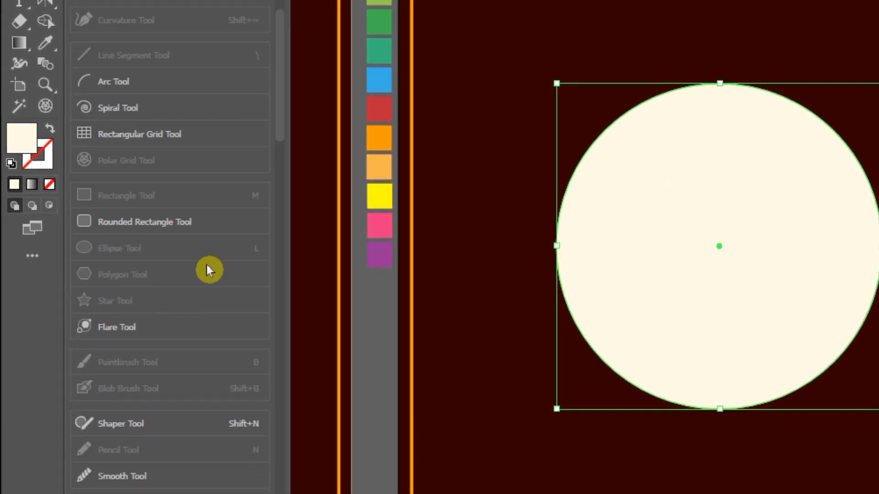
pyautogui.scroll(-5, 206, 261)
pyautogui.scroll(10, 206, 250)
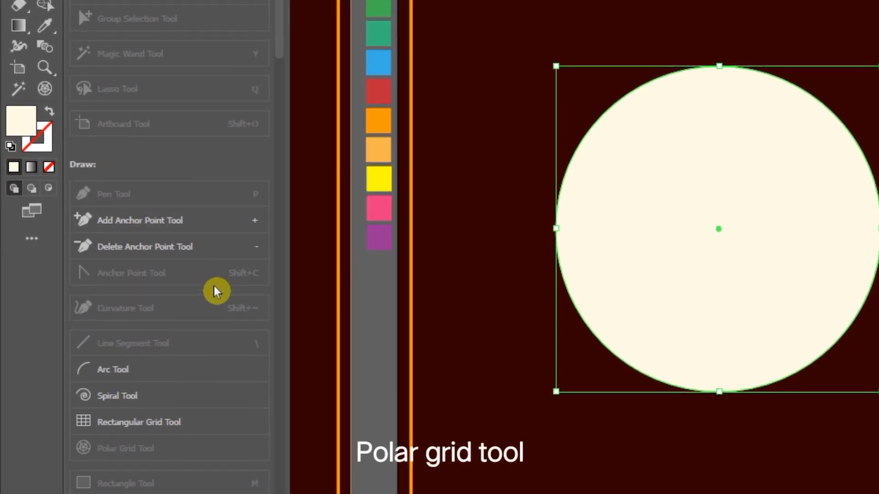
pyautogui.click(194, 457)
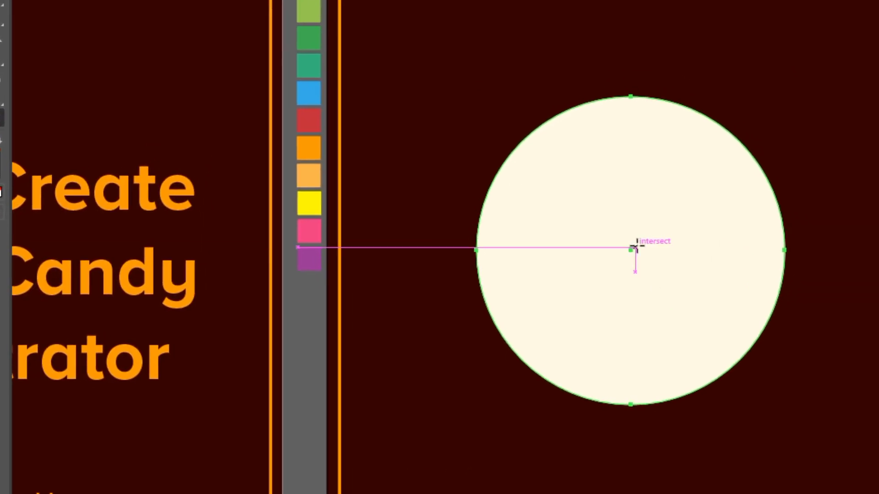
pyautogui.click(661, 225)
pyautogui.click(479, 287)
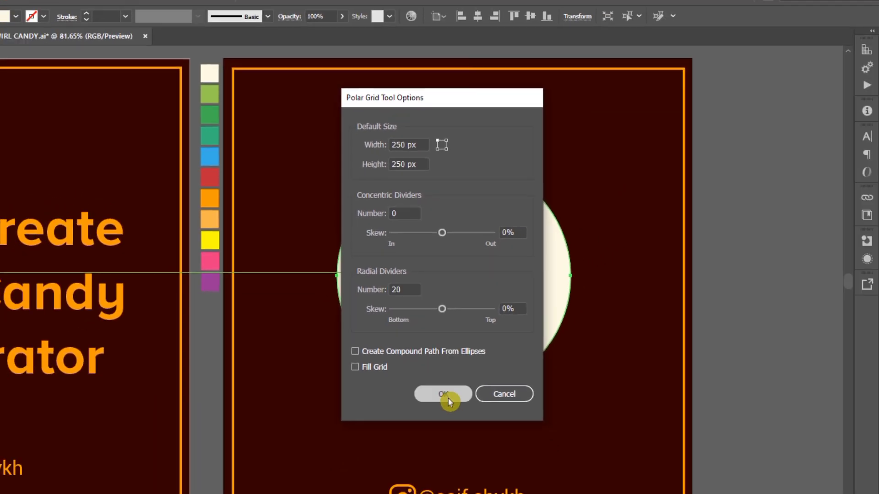
pyautogui.click(446, 419)
pyautogui.click(28, 72)
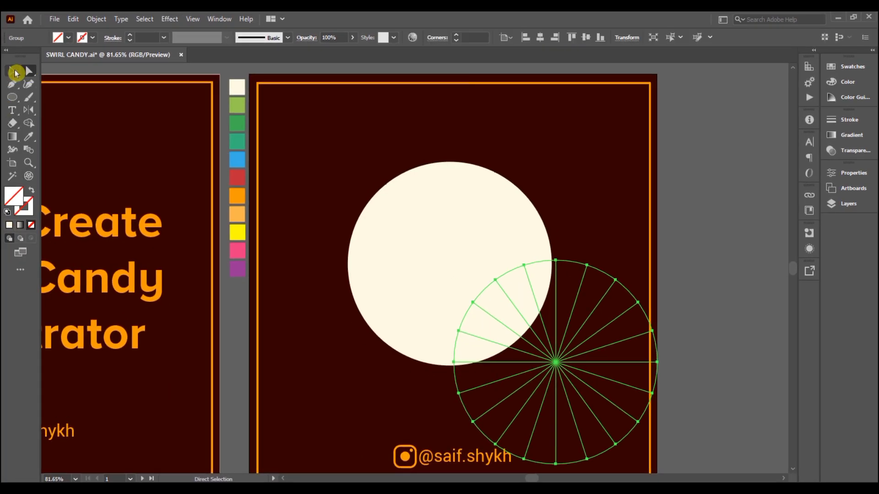
pyautogui.moveTo(512, 320)
pyautogui.mouseDown()
pyautogui.moveTo(477, 301)
pyautogui.moveTo(462, 266)
pyautogui.moveTo(451, 264)
pyautogui.mouseUp()
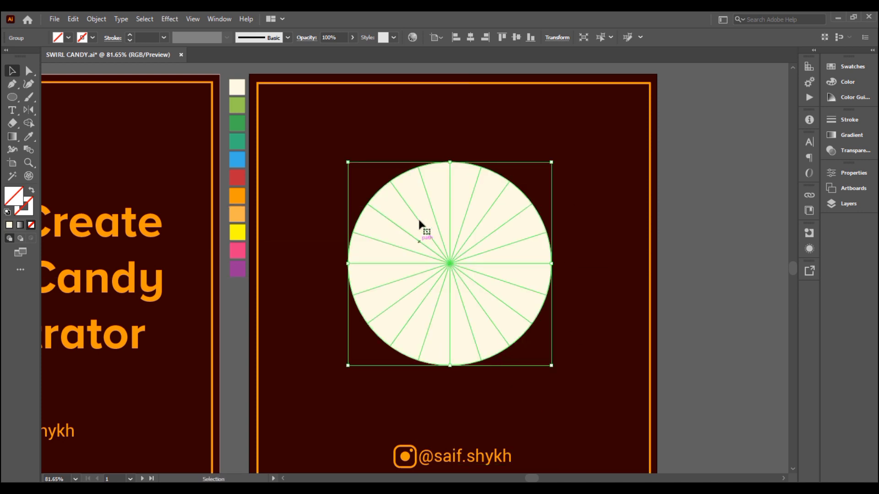
# Live Paint alternating left-side wedges light green, dark green, teal and blue.
pyautogui.click(855, 205)
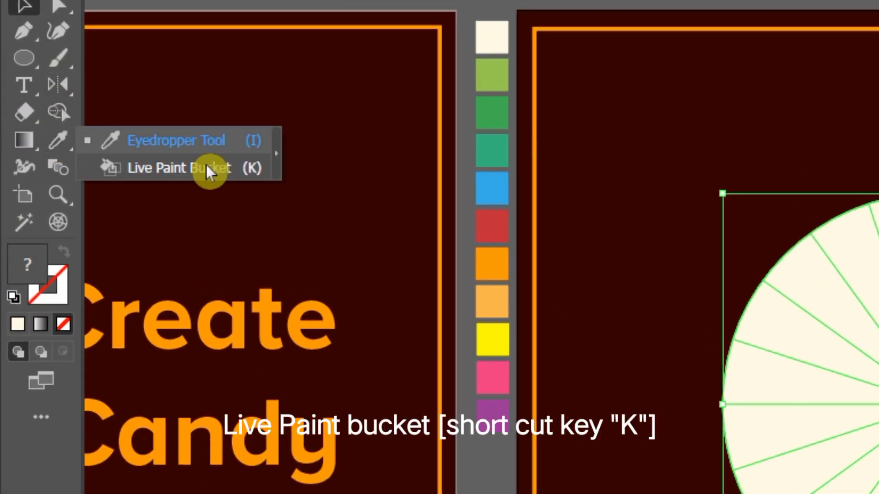
pyautogui.moveTo(61, 144); pyautogui.dragTo(206, 169)
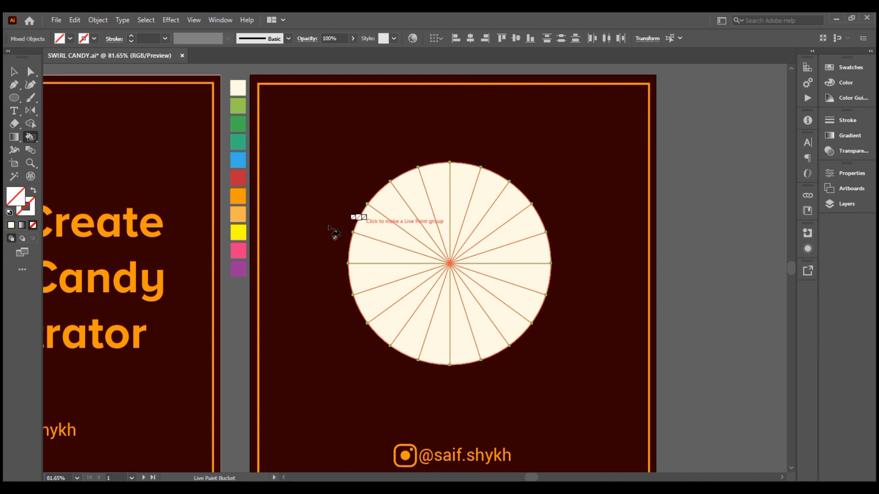
pyautogui.keyDown('alt'); pyautogui.click(239, 103); pyautogui.keyUp('alt')
pyautogui.click(412, 190)
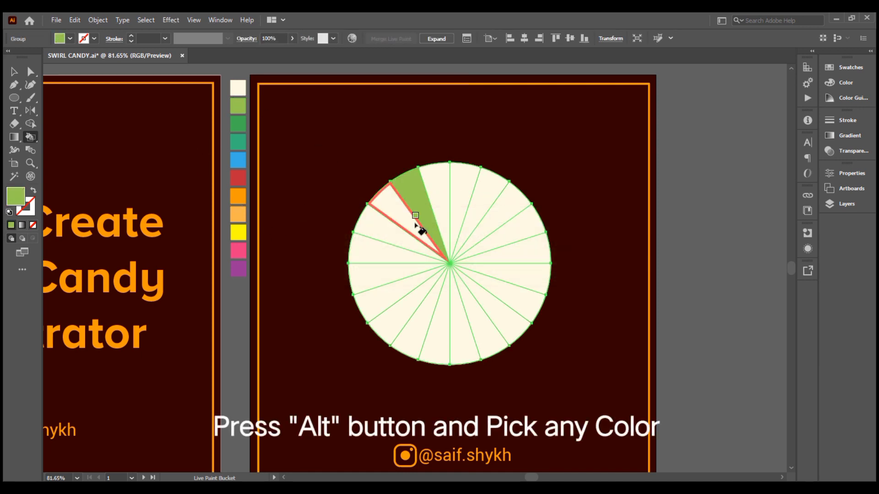
pyautogui.keyDown('alt'); pyautogui.click(239, 123); pyautogui.keyUp('alt')
pyautogui.click(382, 226)
pyautogui.keyDown('alt'); pyautogui.click(238, 142); pyautogui.keyUp('alt')
pyautogui.click(373, 275)
pyautogui.keyDown('alt'); pyautogui.click(238, 160); pyautogui.keyUp('alt')
pyautogui.click(394, 316)
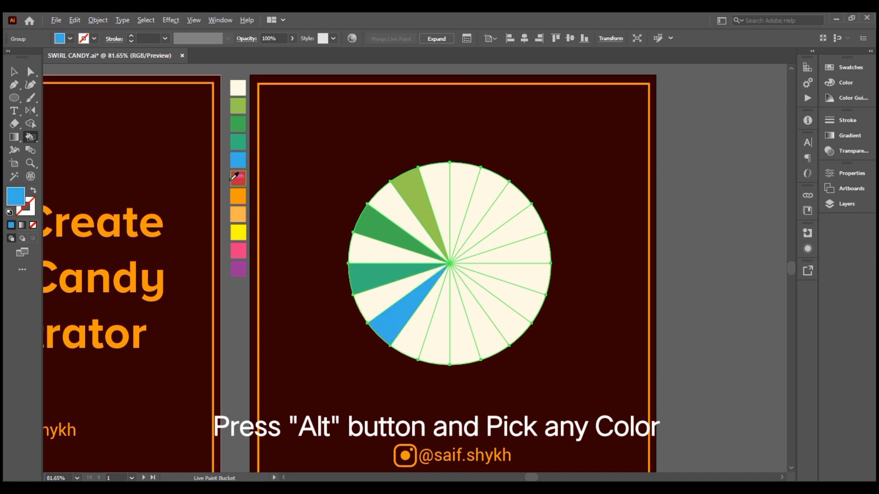
# Live Paint the remaining alternate wedges red, orange, yellow, pink and purple.
pyautogui.click(432, 341)
pyautogui.click(479, 320)
pyautogui.keyDown('alt'); pyautogui.click(238, 214); pyautogui.keyUp('alt')
pyautogui.click(512, 298)
pyautogui.keyDown('alt'); pyautogui.click(238, 233); pyautogui.keyUp('alt')
pyautogui.click(504, 249)
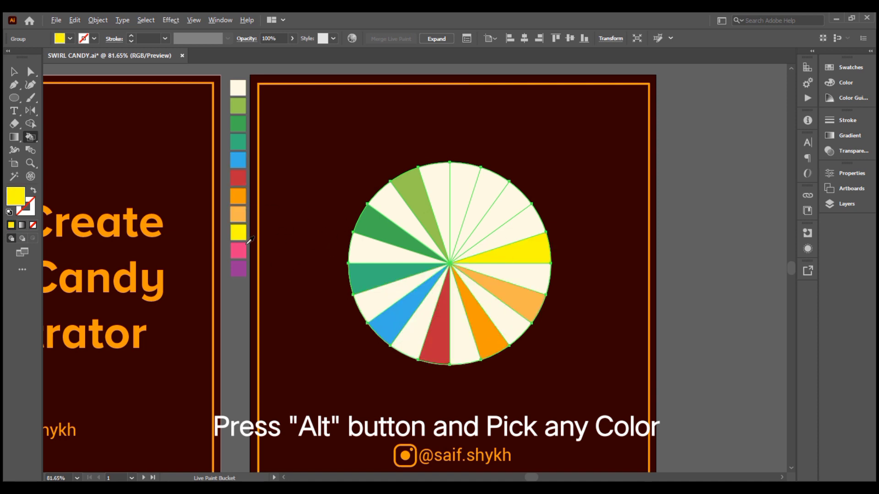
pyautogui.keyDown('alt'); pyautogui.click(238, 250); pyautogui.keyUp('alt')
pyautogui.click(509, 206)
pyautogui.keyDown('alt'); pyautogui.click(238, 269); pyautogui.keyUp('alt')
pyautogui.click(462, 188)
# Apply an Effect > Distort & Transform > Twist of 30° to the striped wheel.
pyautogui.press('v')
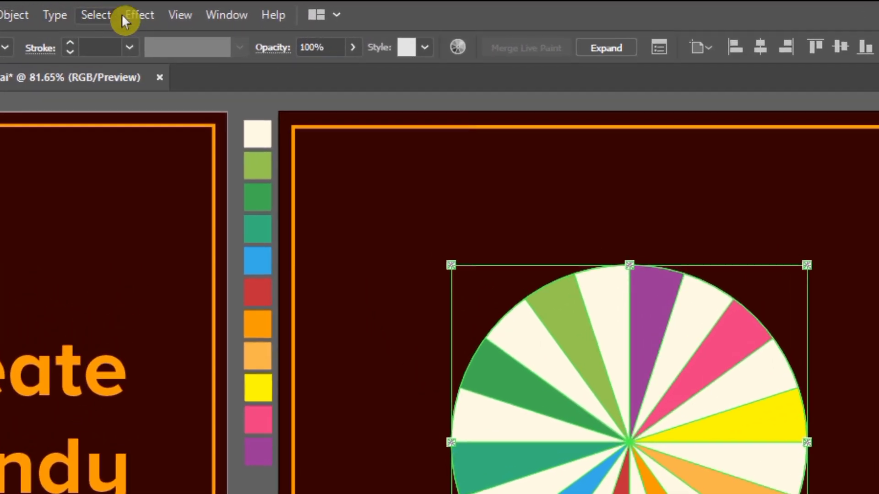
pyautogui.click(169, 20)
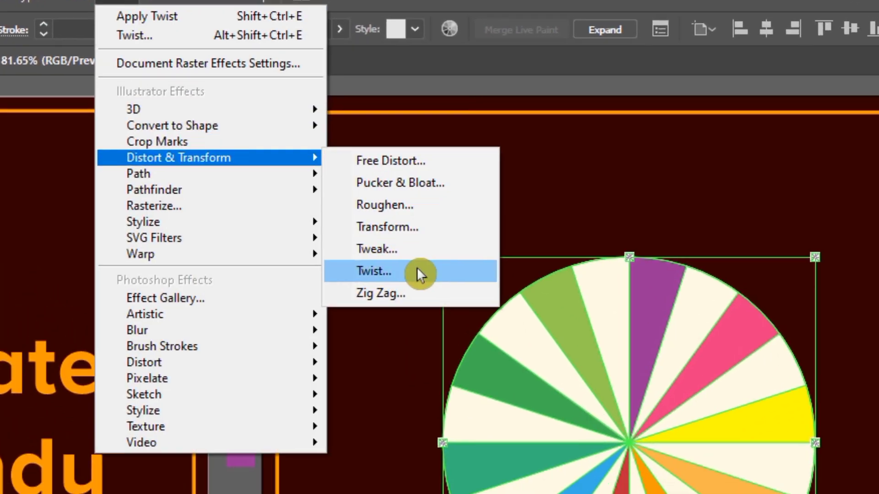
pyautogui.click(437, 291)
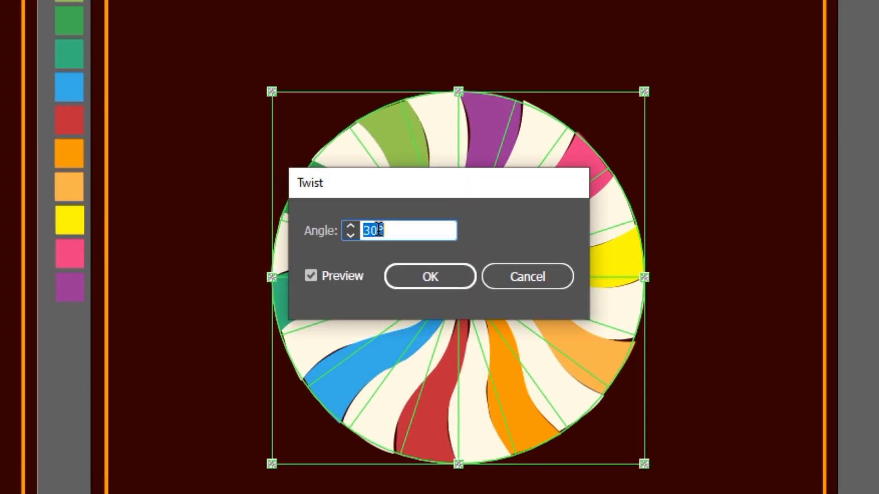
pyautogui.click(409, 276)
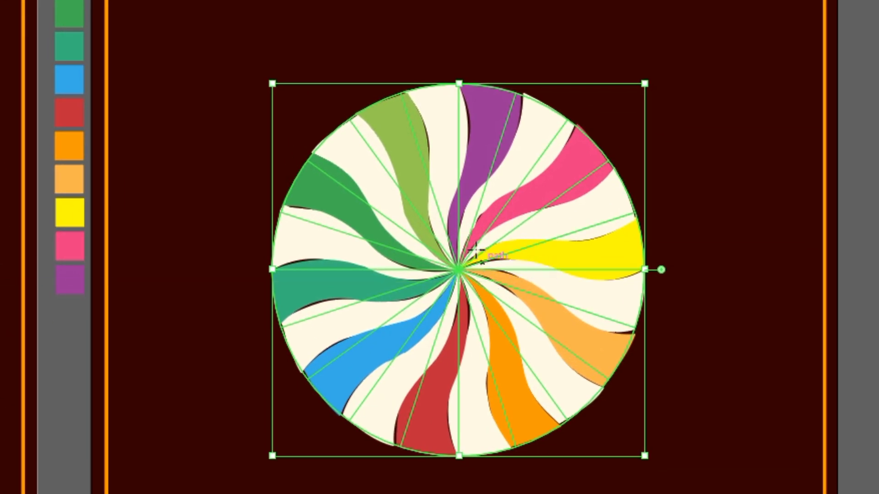
# Draw a 250 px cream circle and position it over the swirl's centre.
pyautogui.click(475, 250)
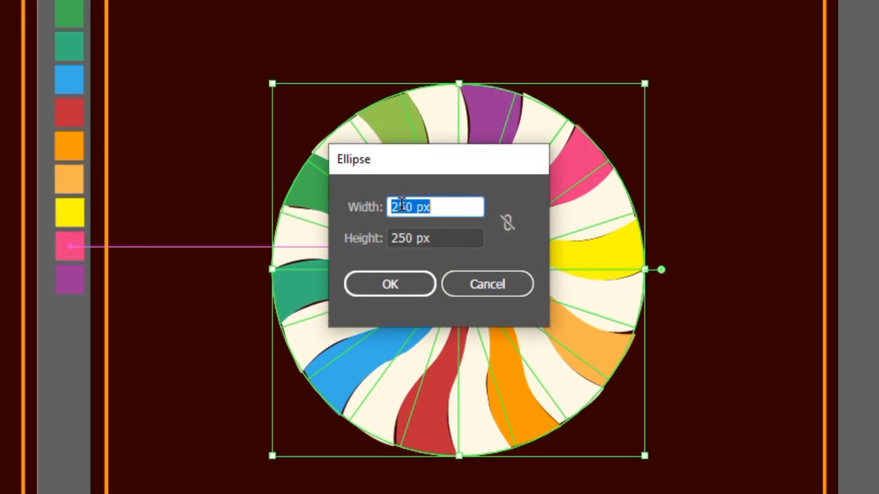
pyautogui.click(410, 284)
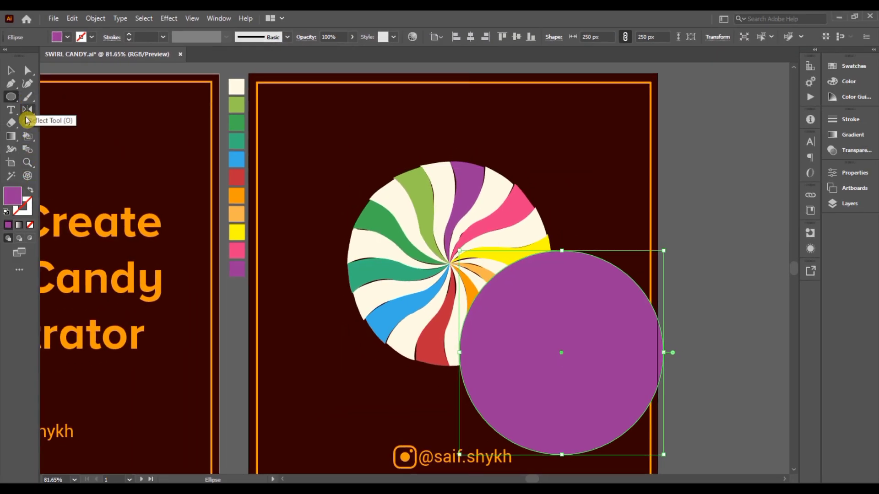
pyautogui.click(27, 136)
pyautogui.click(236, 87)
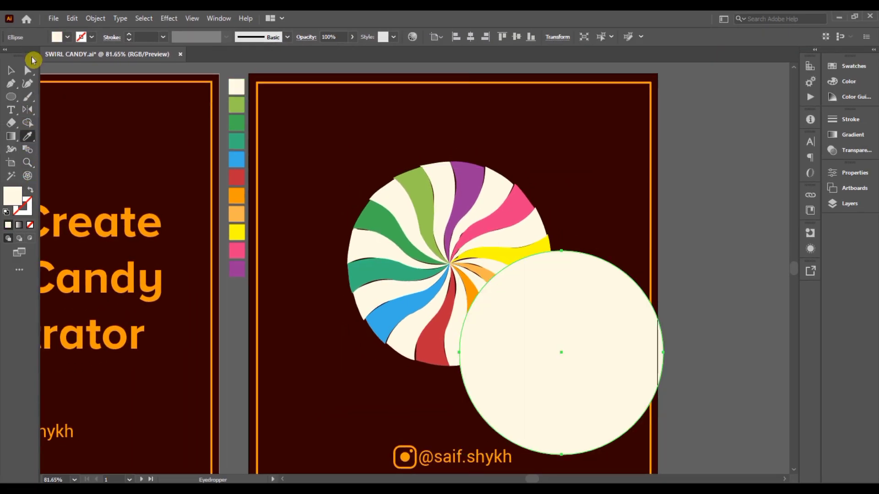
pyautogui.press('v')
pyautogui.moveTo(531, 312); pyautogui.dragTo(420, 223)
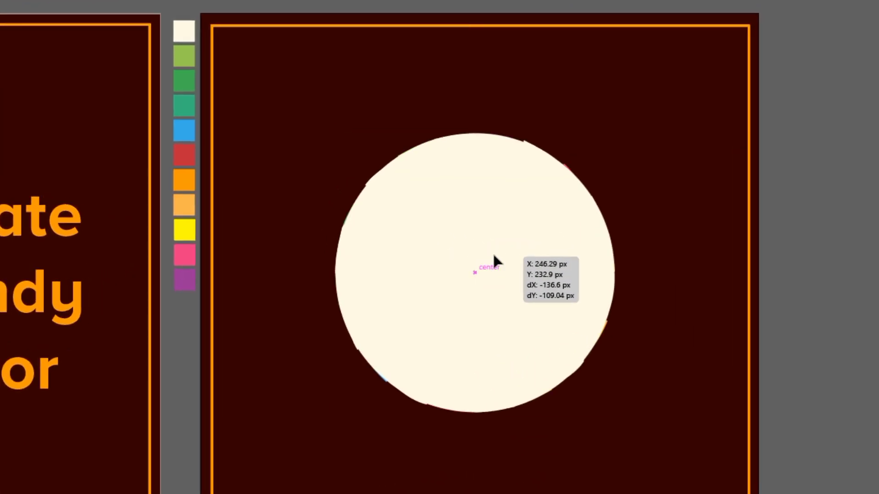
pyautogui.moveTo(492, 251); pyautogui.dragTo(489, 249)
# Send the cream circle to the back and group it with the swirl.
pyautogui.rightClick(494, 256)
pyautogui.moveTo(532, 421)
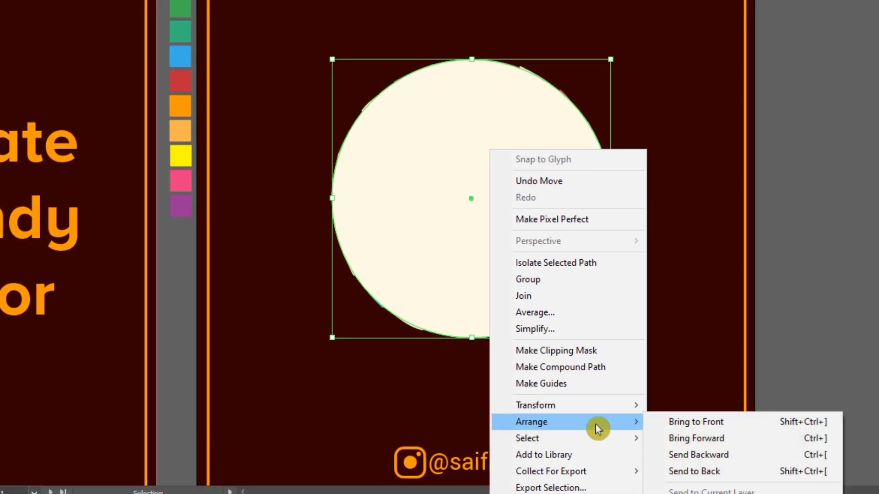
pyautogui.click(694, 471)
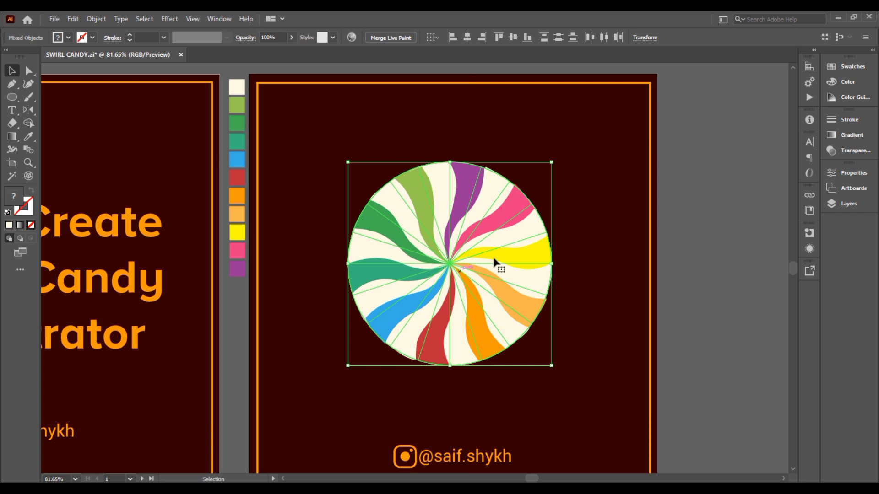
pyautogui.rightClick(493, 260)
pyautogui.click(534, 359)
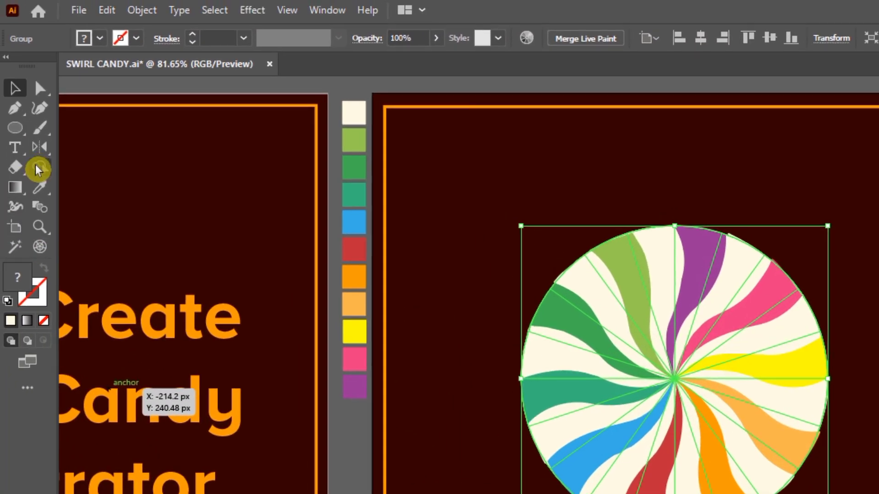
# Draw a 200 x 200 px circle and move it onto the swirl.
pyautogui.click(15, 127)
pyautogui.click(700, 308)
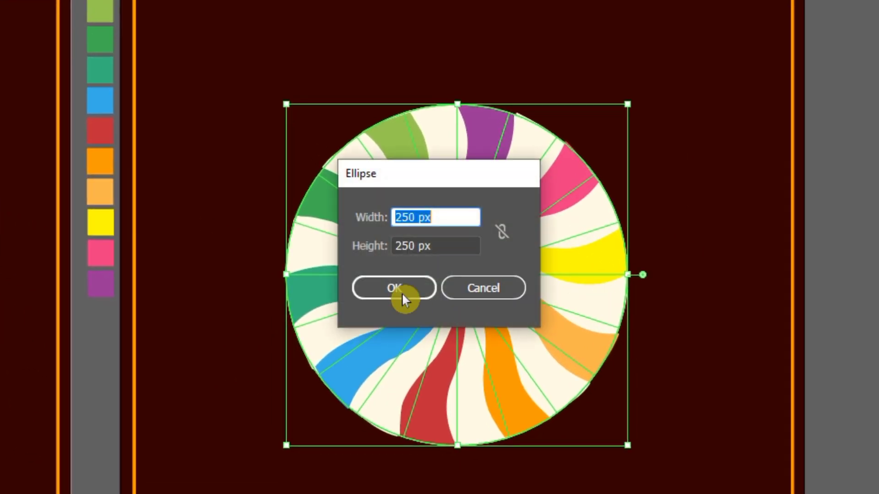
pyautogui.write('200')
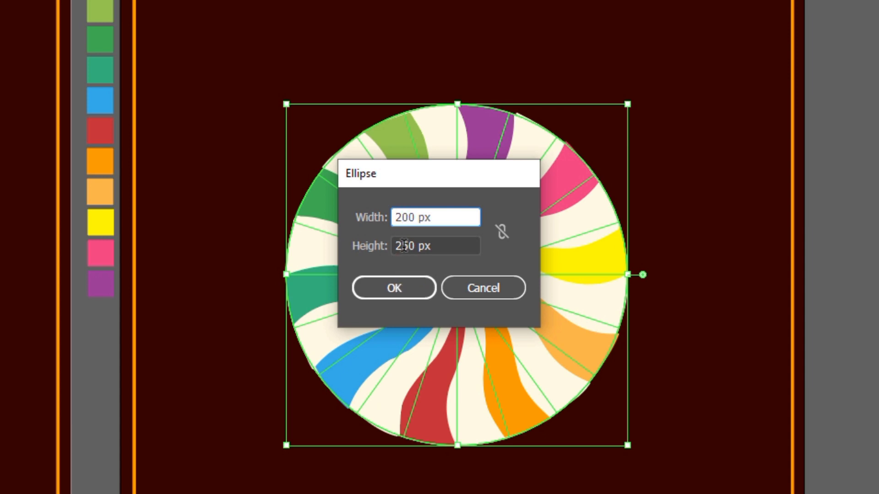
pyautogui.press('Tab')
pyautogui.write('200')
pyautogui.click(405, 297)
pyautogui.press('v')
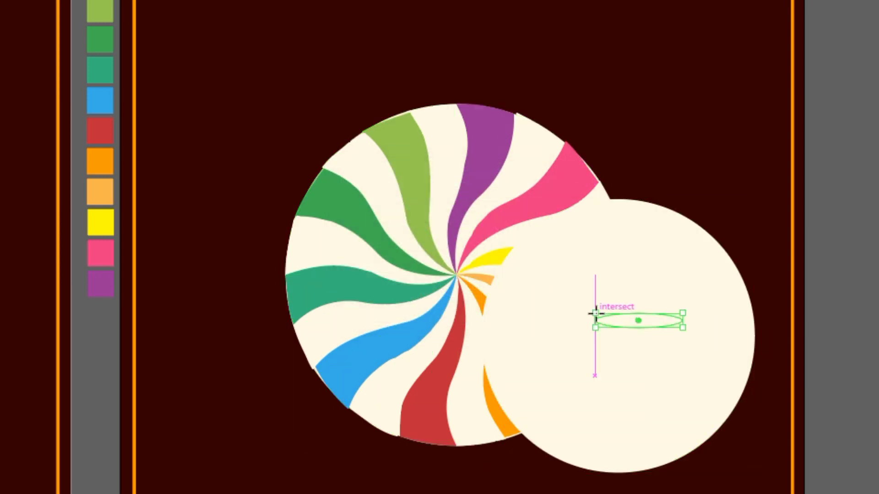
pyautogui.moveTo(628, 335); pyautogui.dragTo(465, 289)
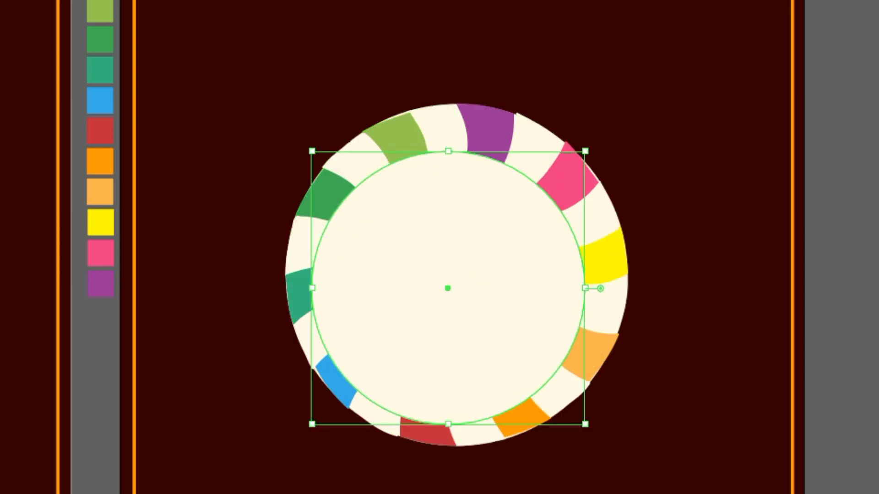
# Centre the circle on the swirl and make a clipping mask from them.
pyautogui.hotkey('ctrl', 'a')
pyautogui.click(540, 18)
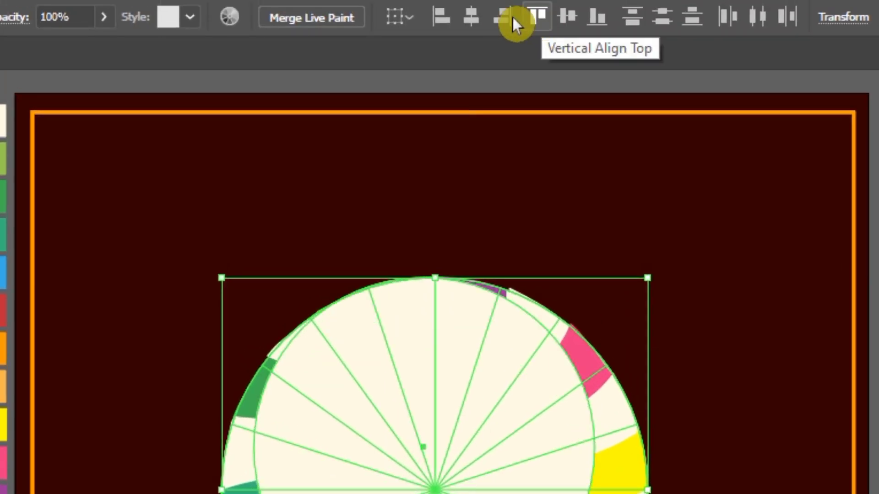
pyautogui.click(472, 18)
pyautogui.click(567, 18)
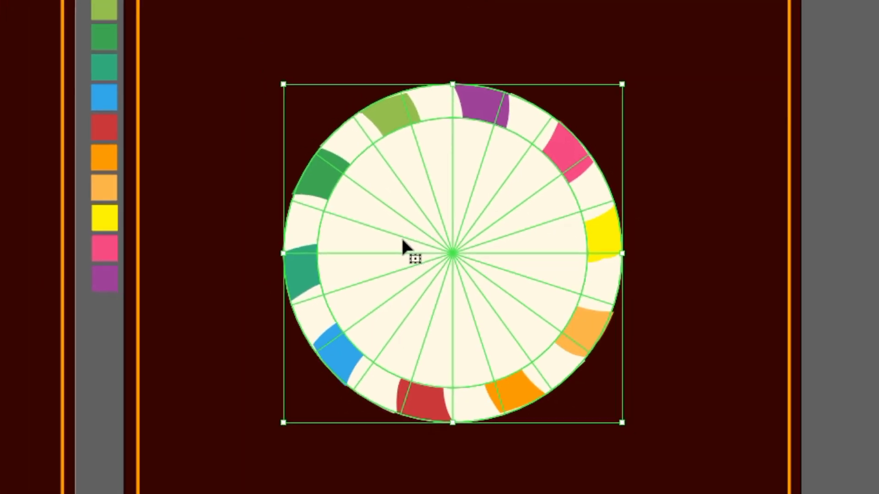
pyautogui.rightClick(402, 240)
pyautogui.click(538, 391)
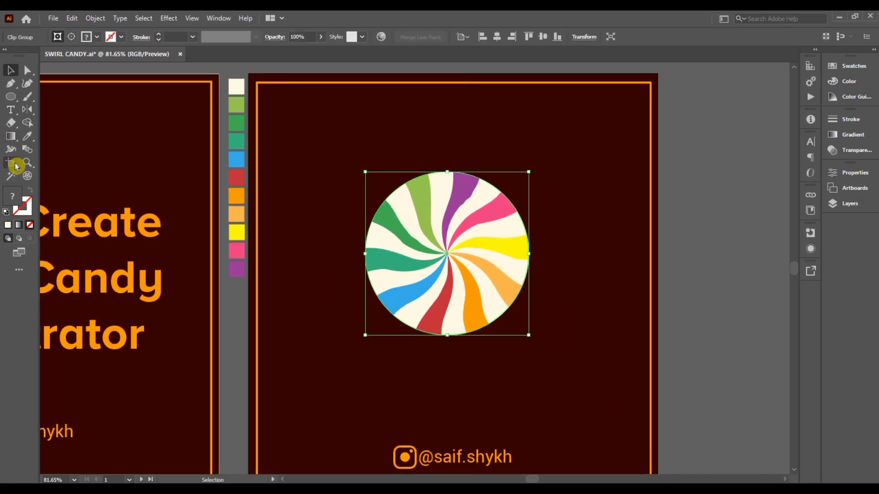
# Draw a new 200 x 200 px circle above the clipped candy.
pyautogui.click(13, 98)
pyautogui.click(447, 229)
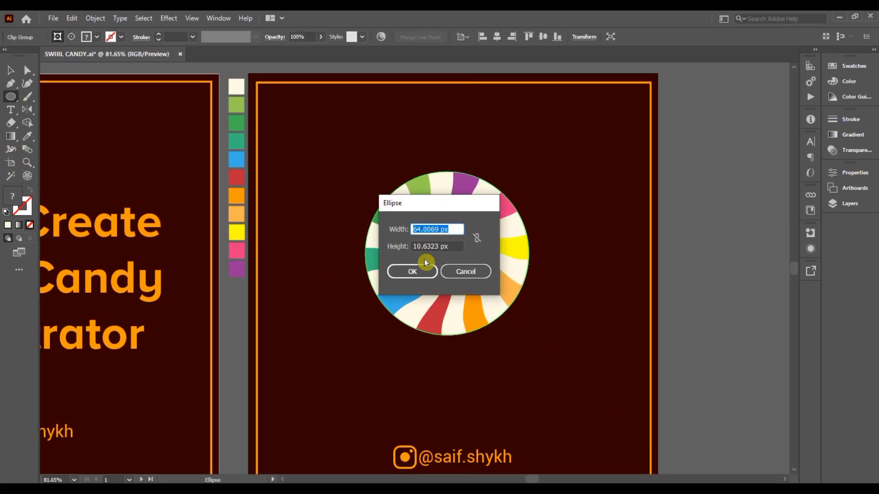
pyautogui.click(460, 270)
pyautogui.click(454, 177)
pyautogui.write('200')
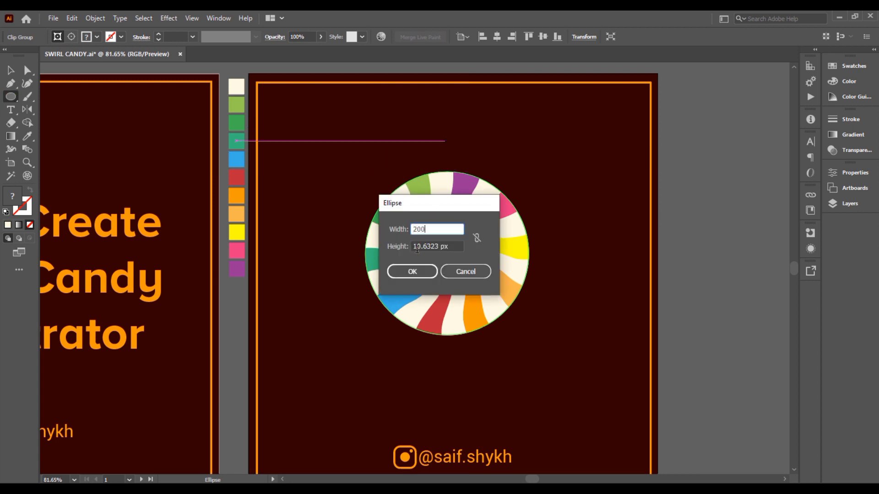
pyautogui.moveTo(413, 245); pyautogui.dragTo(454, 249)
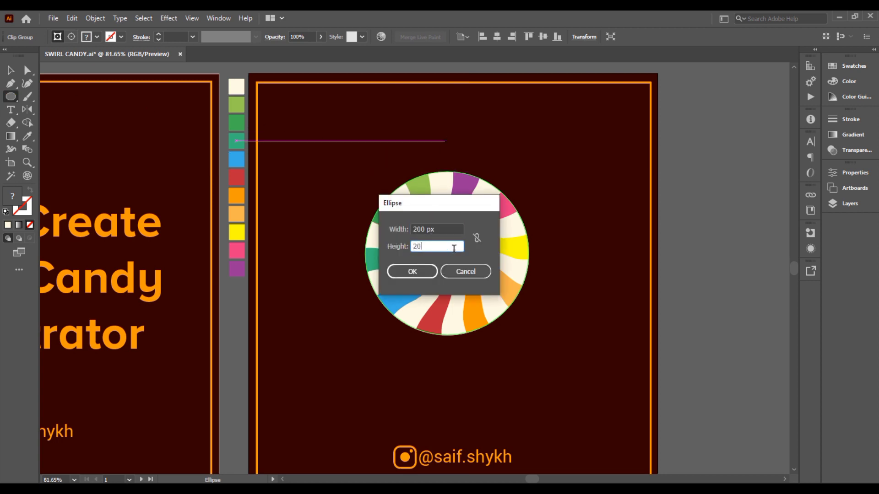
pyautogui.write('0')
pyautogui.click(412, 272)
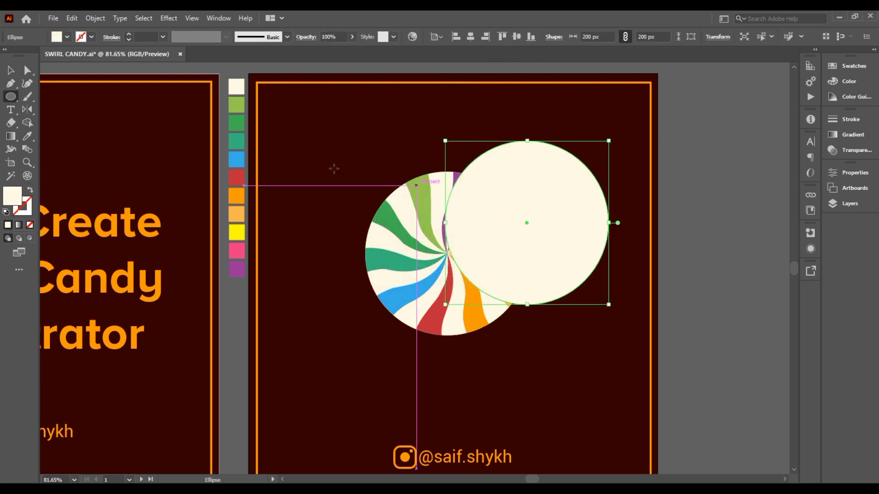
# Align the new circle to the candy's horizontal and vertical centres.
pyautogui.click(10, 70)
pyautogui.moveTo(359, 178); pyautogui.dragTo(503, 102)
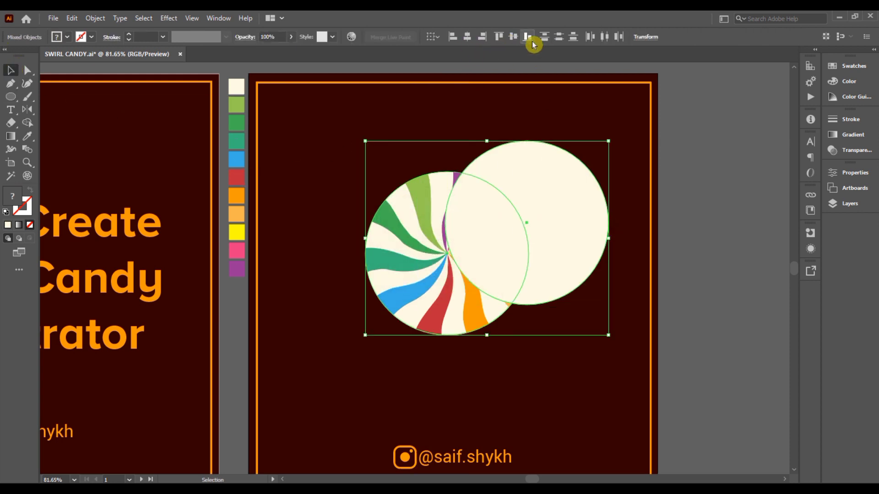
pyautogui.click(512, 37)
pyautogui.click(466, 37)
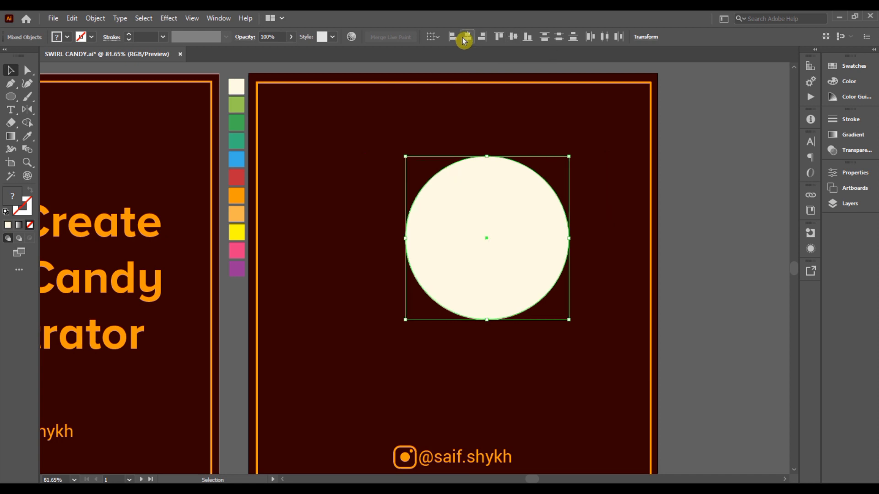
pyautogui.rightClick(486, 193)
# Bring the covering circle to front and give it a radial white-to-black gradient.
pyautogui.click(636, 296)
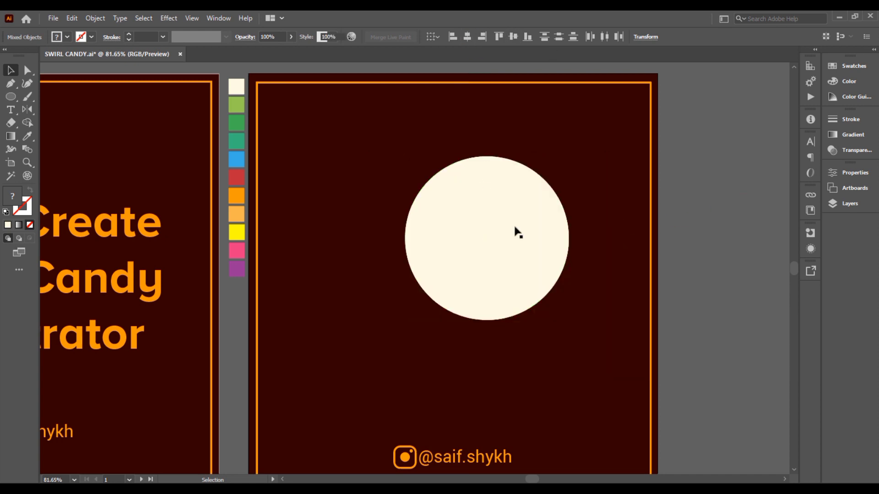
pyautogui.click(862, 139)
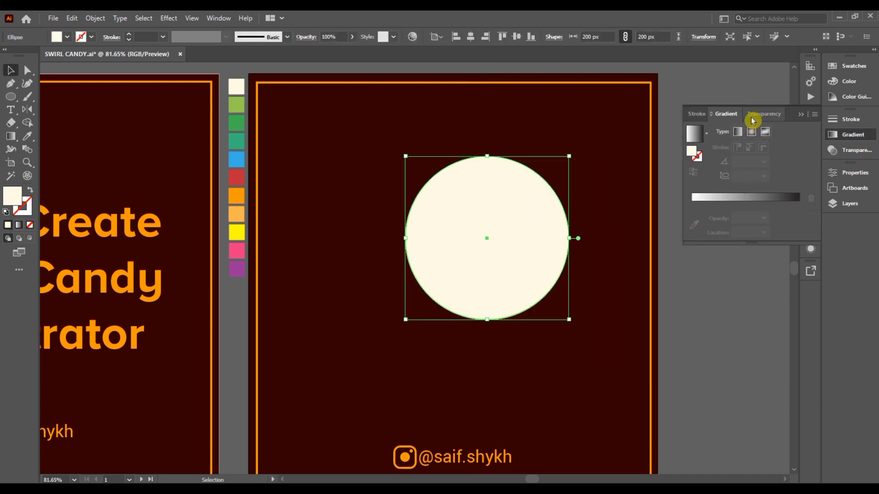
pyautogui.click(748, 200)
pyautogui.click(752, 133)
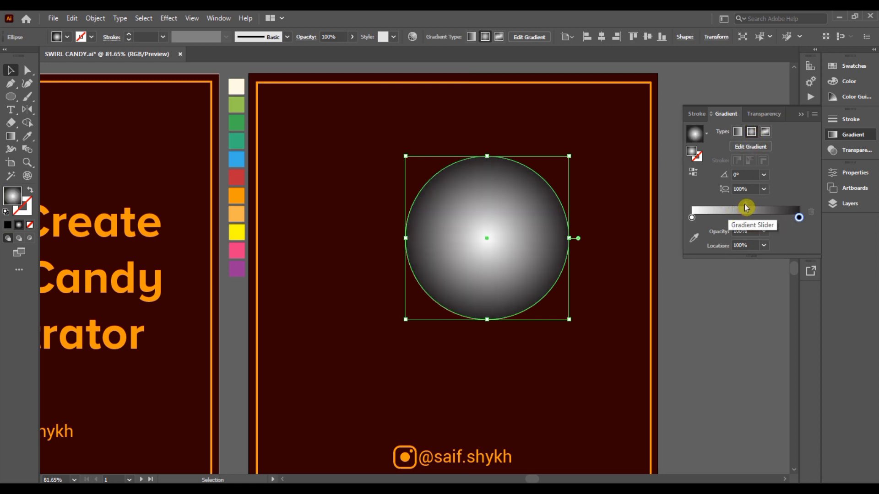
pyautogui.moveTo(747, 208); pyautogui.dragTo(773, 206)
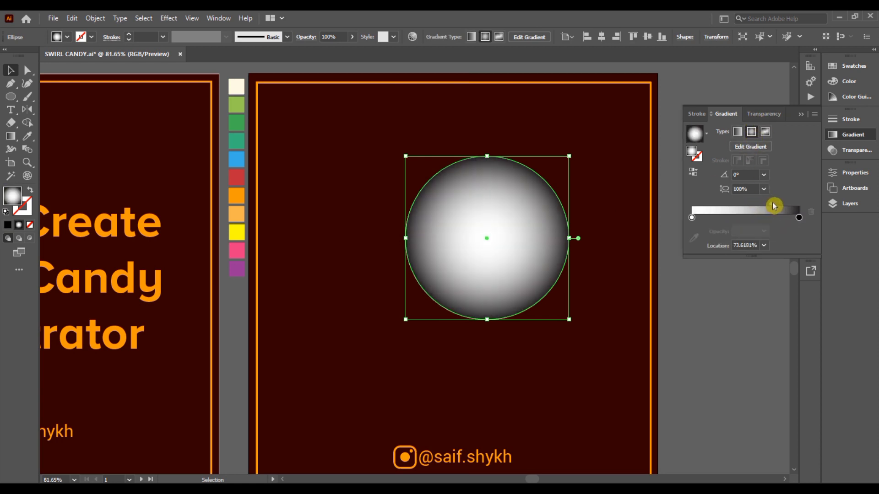
# Set the shading circle's Transparency to Multiply blend mode at 50% opacity.
pyautogui.click(763, 113)
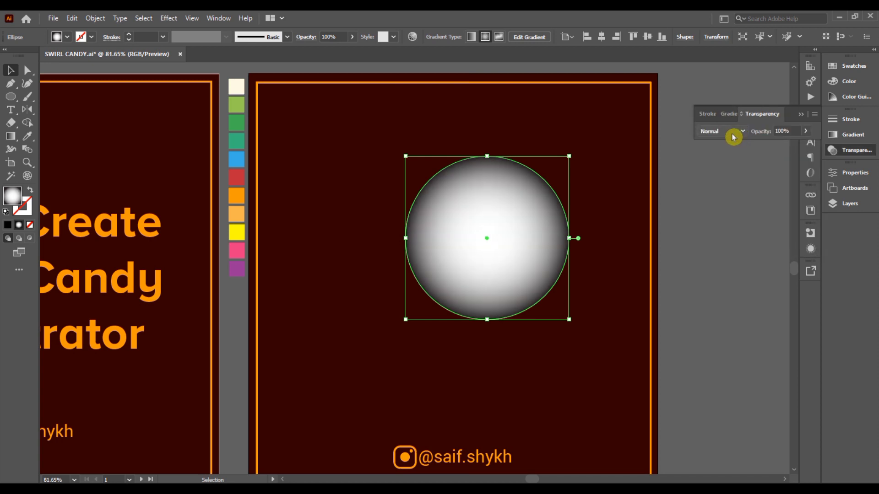
pyautogui.click(723, 131)
pyautogui.click(721, 171)
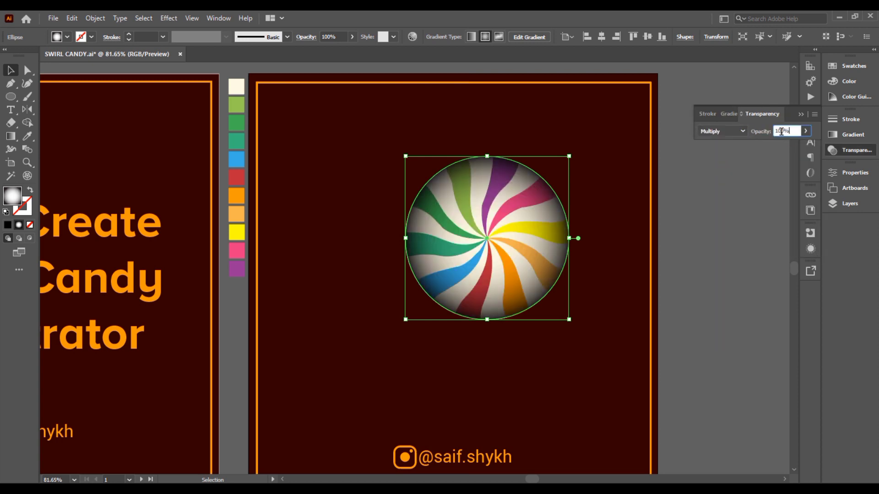
pyautogui.write('50')
pyautogui.press('Return')
pyautogui.click(797, 119)
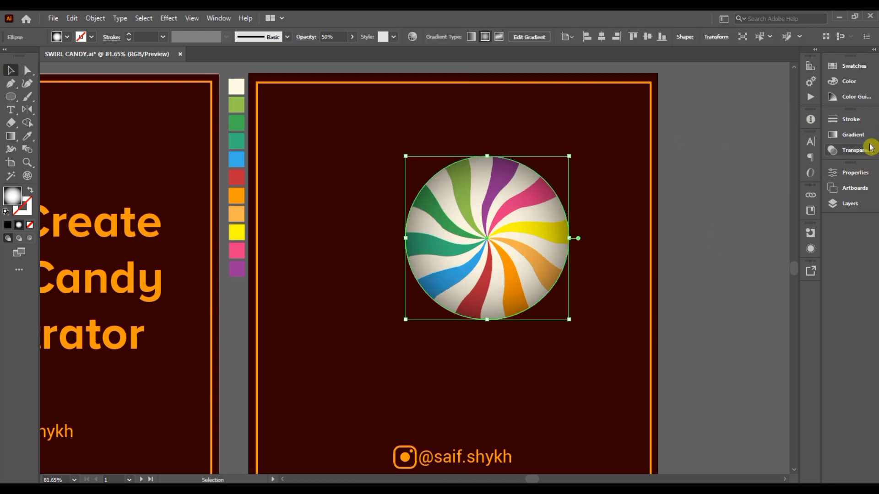
# Slide the gradient's white stop to about 60% and adjust the midpoint and dark stop.
pyautogui.click(851, 134)
pyautogui.moveTo(708, 222); pyautogui.dragTo(714, 222)
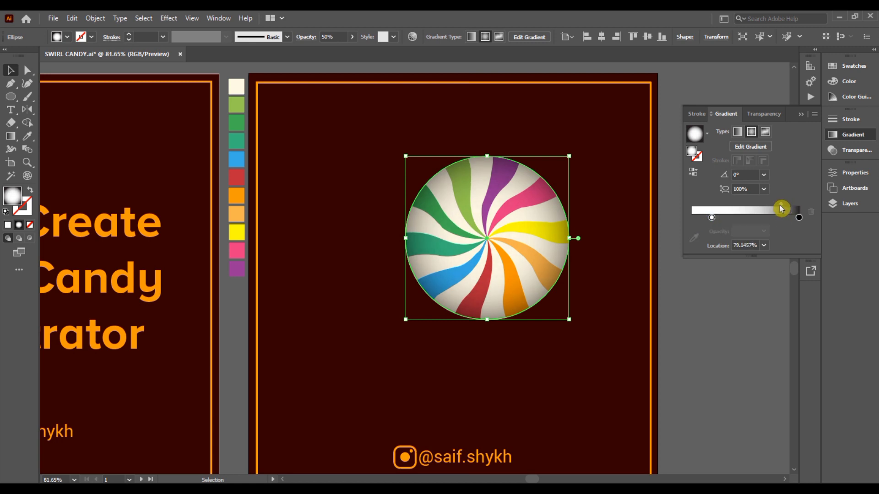
pyautogui.moveTo(787, 208); pyautogui.dragTo(783, 208)
pyautogui.moveTo(705, 222); pyautogui.dragTo(760, 208)
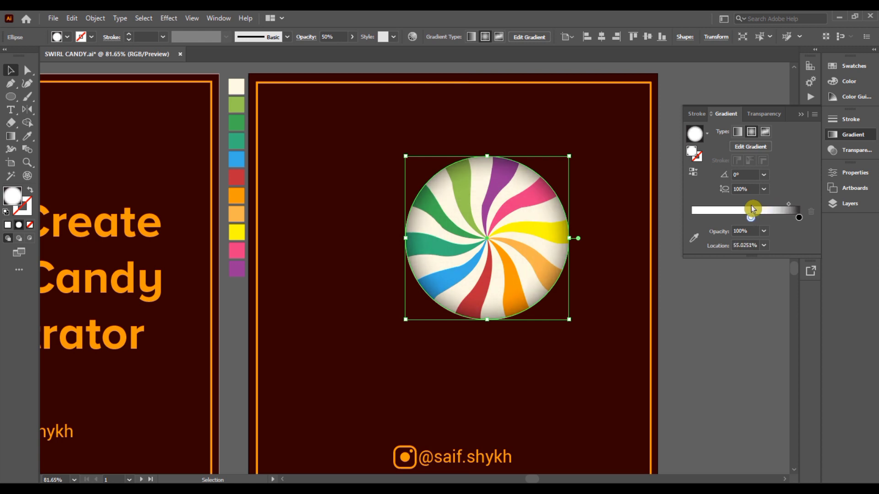
pyautogui.moveTo(779, 205); pyautogui.dragTo(791, 204)
pyautogui.moveTo(753, 227); pyautogui.dragTo(798, 217)
pyautogui.click(788, 205)
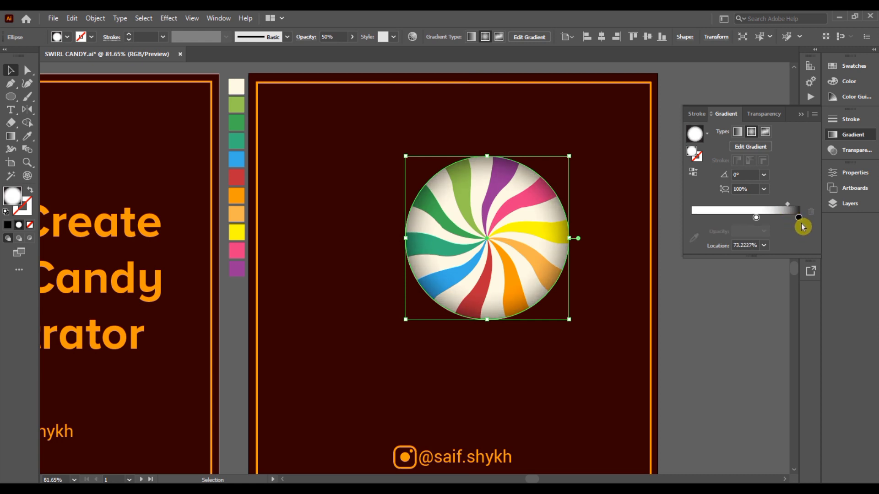
pyautogui.click(481, 293)
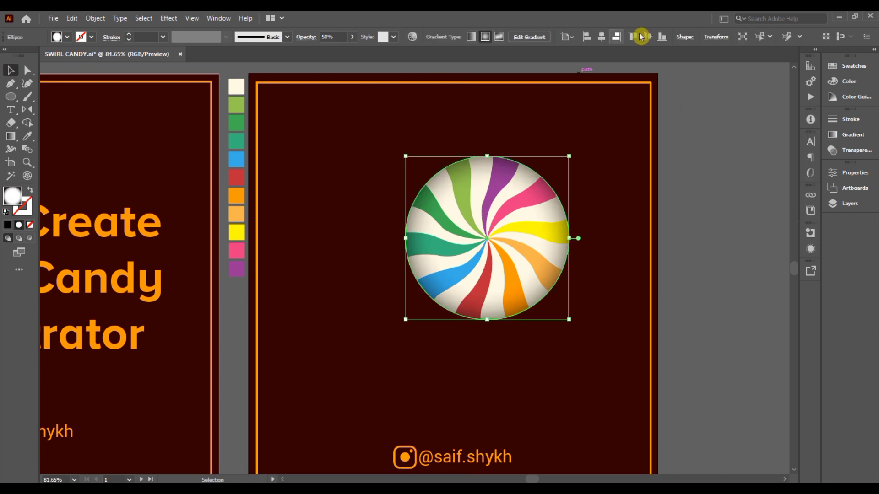
# Select the candy's shapes together and group them.
pyautogui.hotkey('shift', 'Down')
pyautogui.hotkey('shift', 'Down')
pyautogui.hotkey('shift', 'Down')
pyautogui.rightClick(491, 213)
pyautogui.click(526, 281)
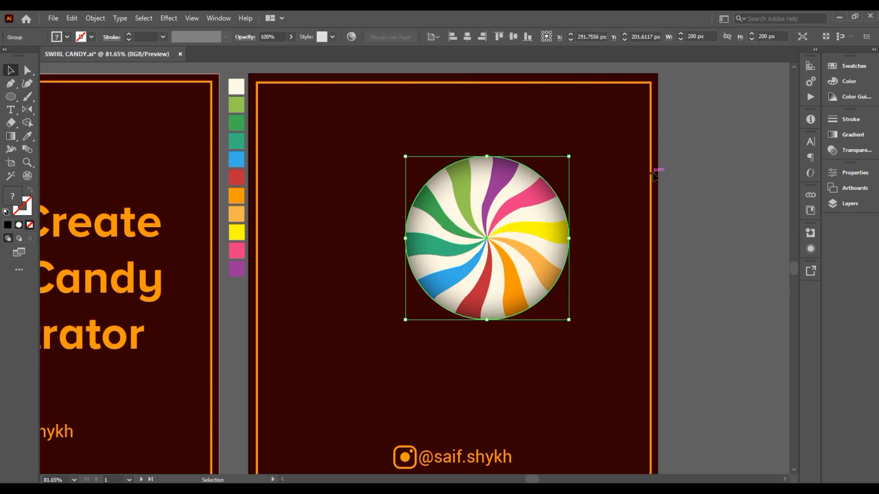
# Centre the candy on the artboard, raise it, and draw a thin white rectangle below as the stick.
pyautogui.click(514, 38)
pyautogui.moveTo(461, 255); pyautogui.dragTo(461, 171)
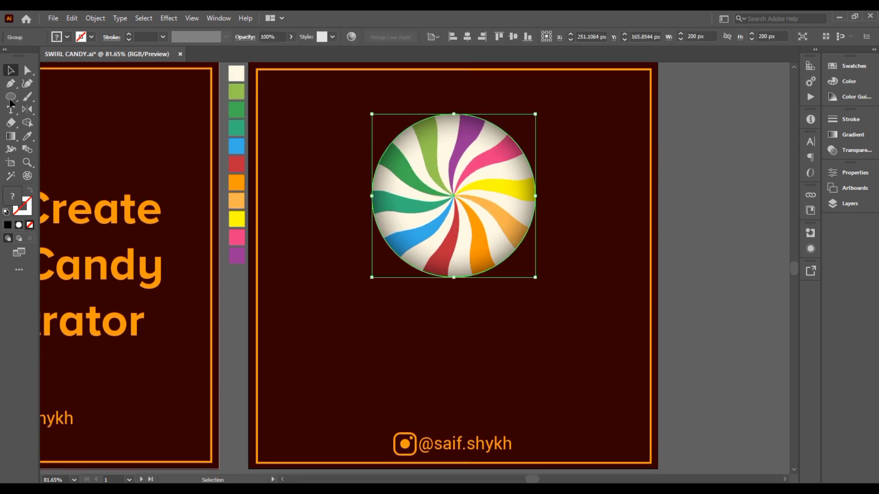
pyautogui.moveTo(12, 97); pyautogui.dragTo(78, 92)
pyautogui.moveTo(439, 285); pyautogui.dragTo(446, 428)
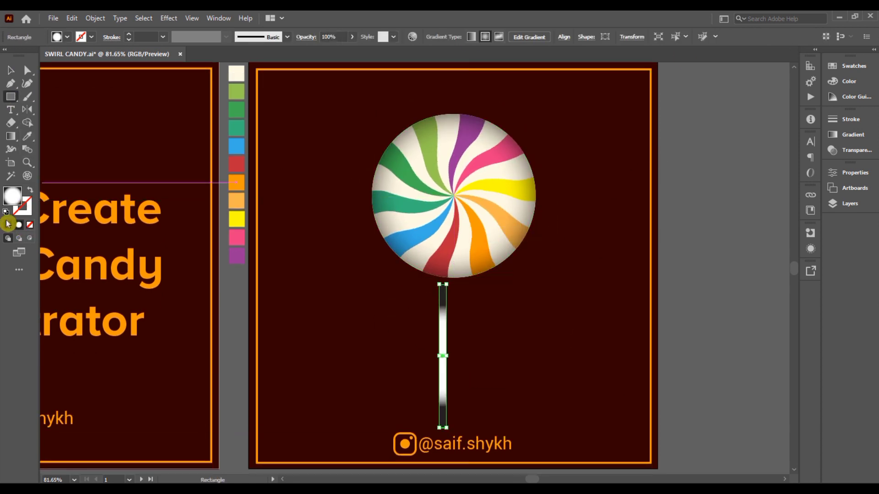
pyautogui.click(8, 224)
# Reposition and resize the stick so it is thin and touches the candy's bottom.
pyautogui.click(11, 69)
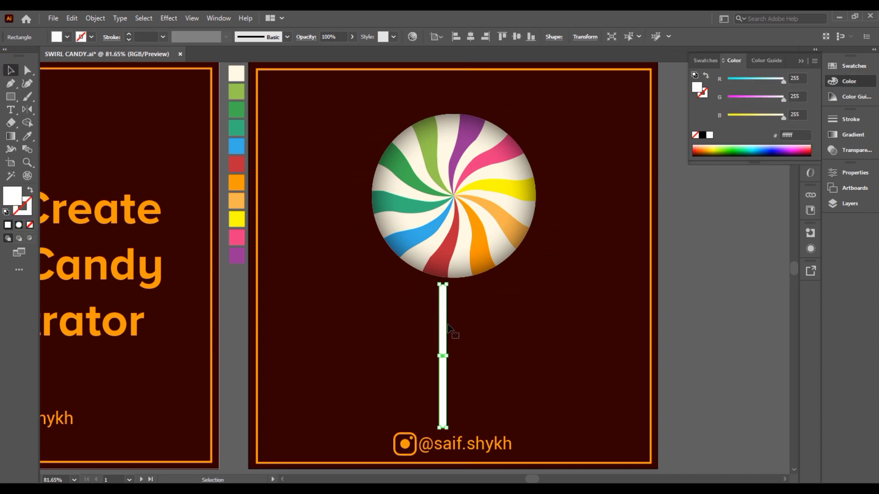
pyautogui.moveTo(442, 338); pyautogui.dragTo(451, 332)
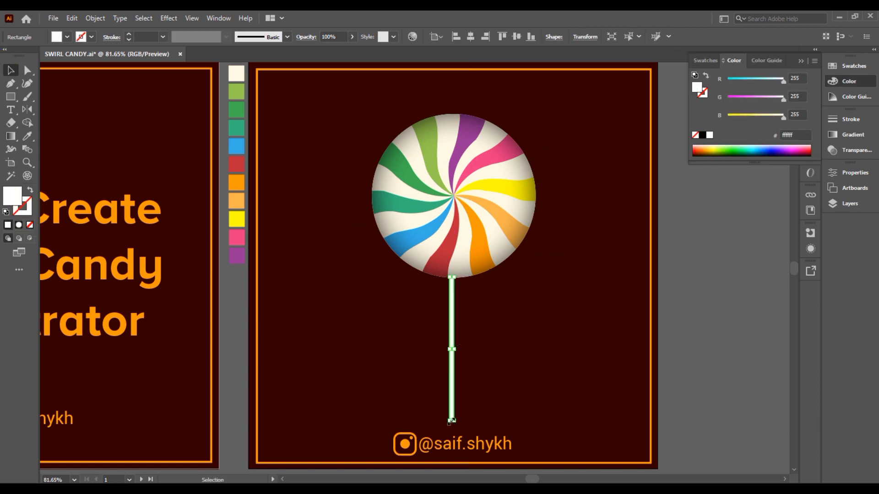
pyautogui.scroll(1, 449, 409)
pyautogui.moveTo(455, 345); pyautogui.dragTo(480, 346)
pyautogui.moveTo(465, 255)
pyautogui.mouseDown()
pyautogui.moveTo(462, 314)
pyautogui.moveTo(466, 260)
pyautogui.mouseUp()
pyautogui.moveTo(479, 329); pyautogui.dragTo(462, 329)
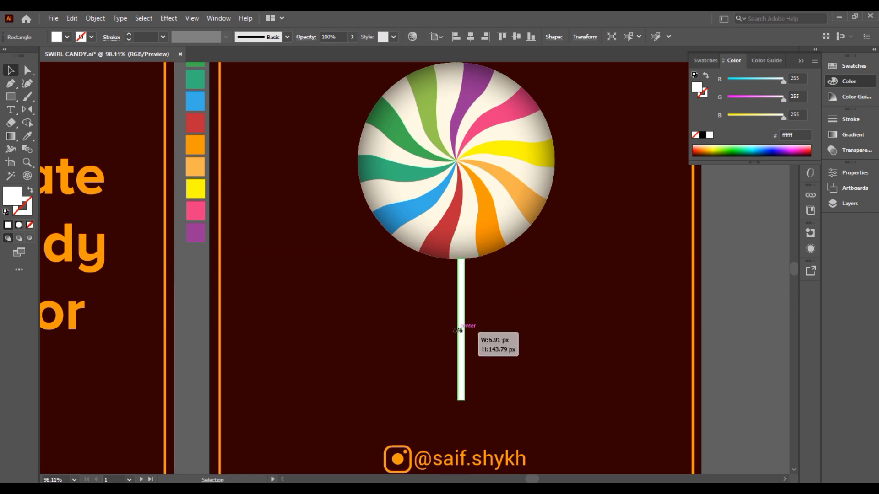
# Fill the stick with a linear gradient, setting one stop to about 55% grey.
pyautogui.click(853, 135)
pyautogui.click(737, 132)
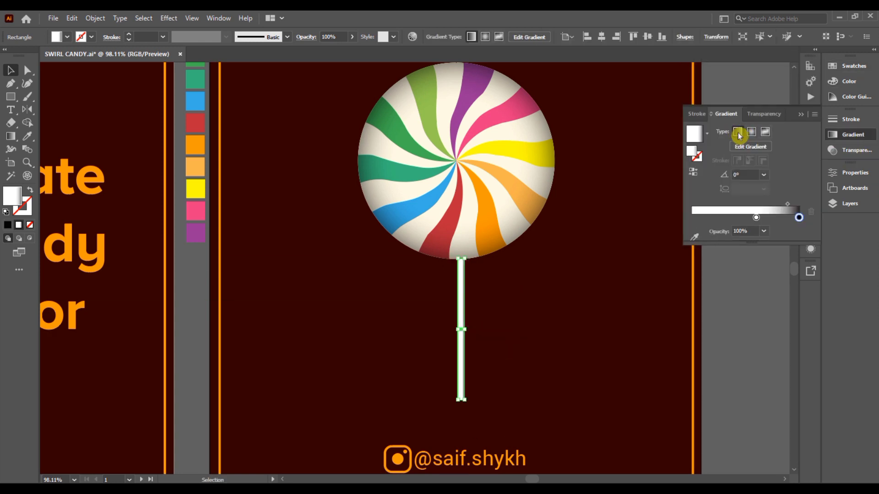
pyautogui.click(801, 218)
pyautogui.click(849, 81)
pyautogui.moveTo(781, 80); pyautogui.dragTo(755, 85)
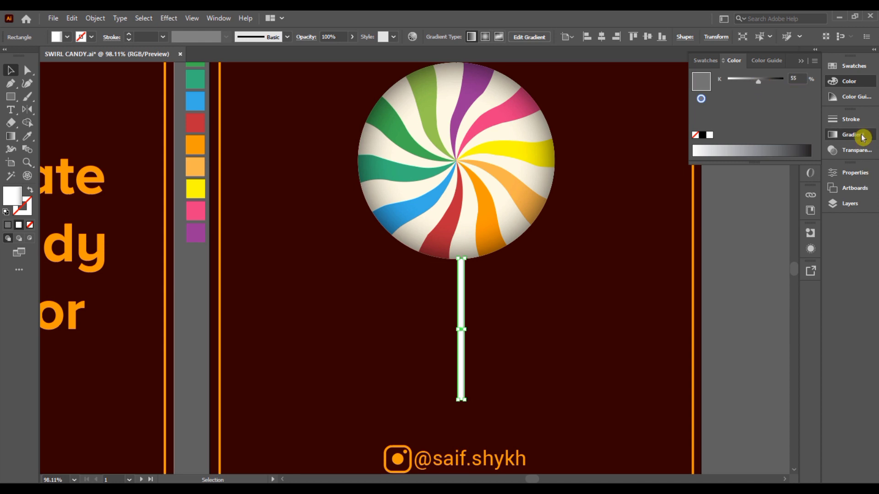
# Shift the gradient stop to darken the stick's shading and preview the finished lollipop.
pyautogui.click(862, 138)
pyautogui.moveTo(752, 219); pyautogui.dragTo(769, 207)
pyautogui.click(802, 112)
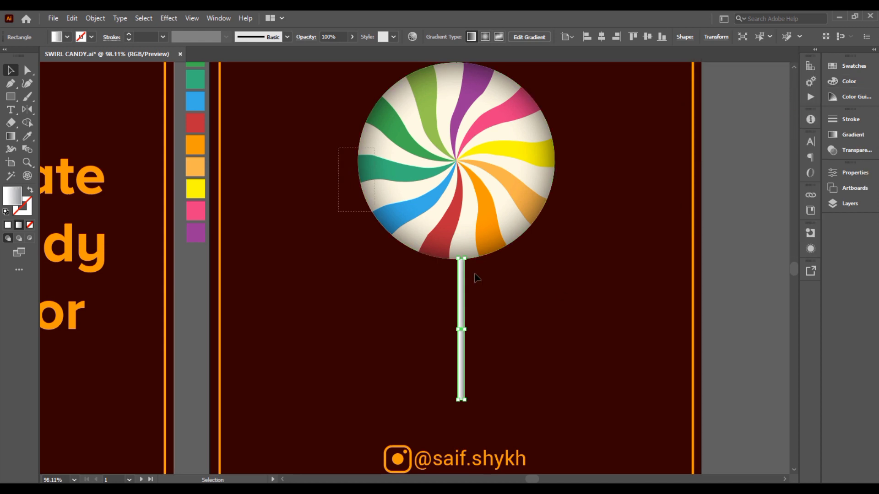
pyautogui.keyDown('shift'); pyautogui.click(472, 229); pyautogui.keyUp('shift')
pyautogui.click(621, 165)
pyautogui.press('z')
pyautogui.scroll(2, 602, 243)
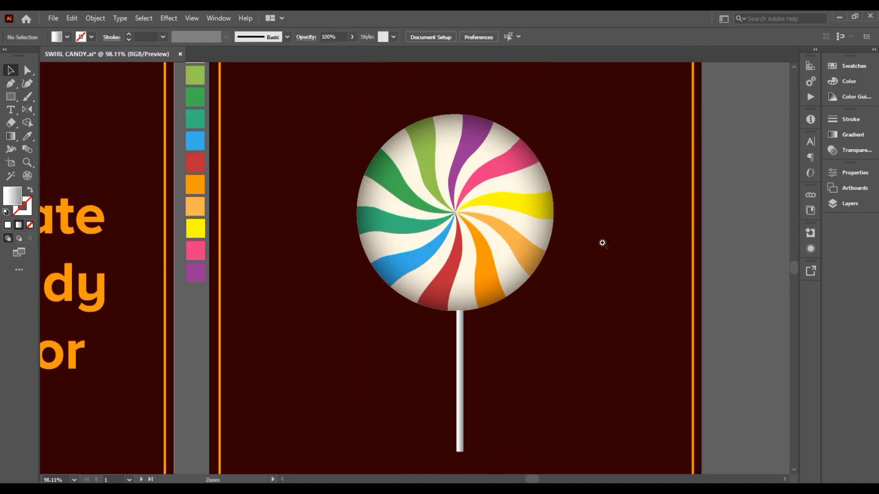